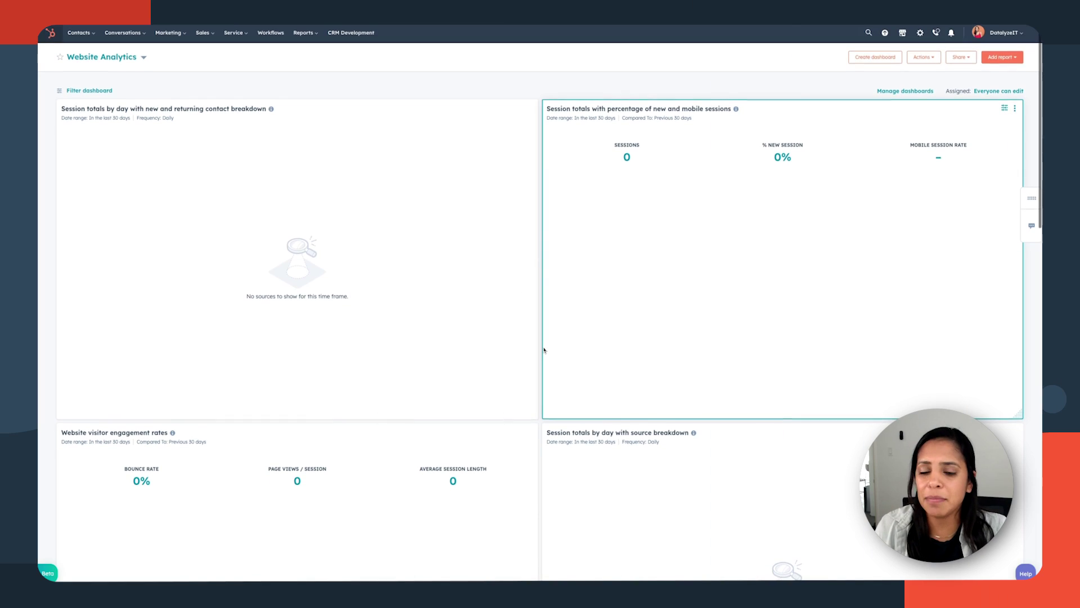
Review the Calendar settings (calendar disconnected, Consultation Meeting default link), then go to Sales > Meetings.
scroll(537, 350, "down", 1)
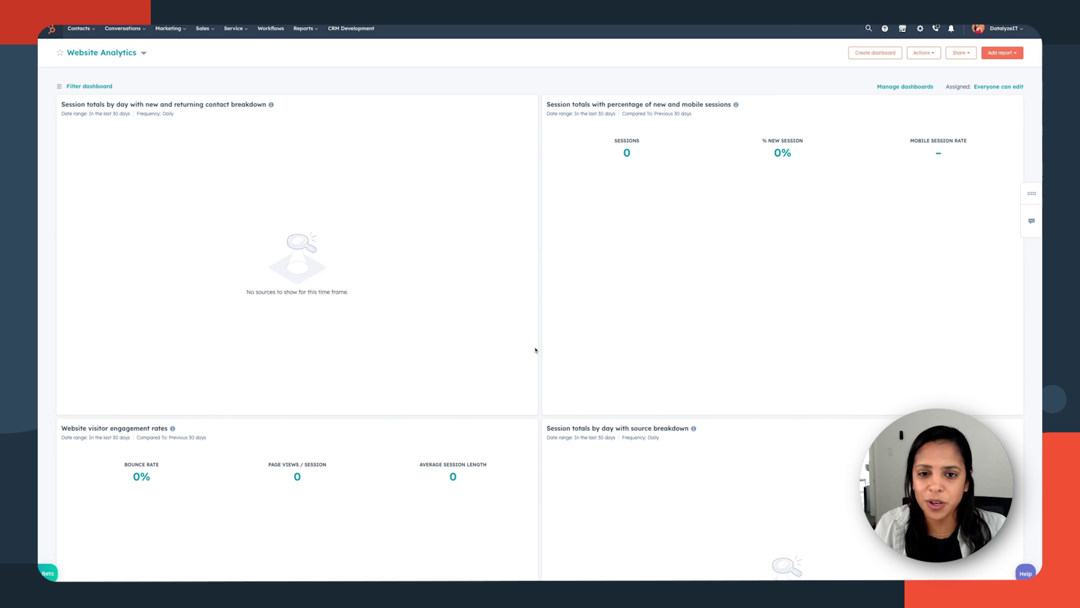
scroll(537, 350, "up", 1)
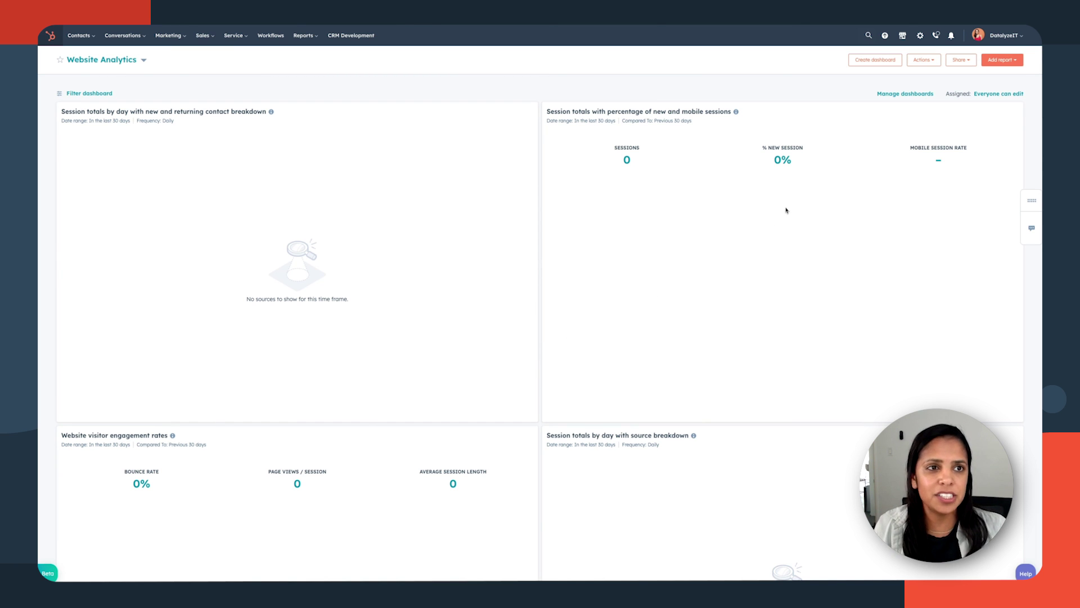
left_click(921, 36)
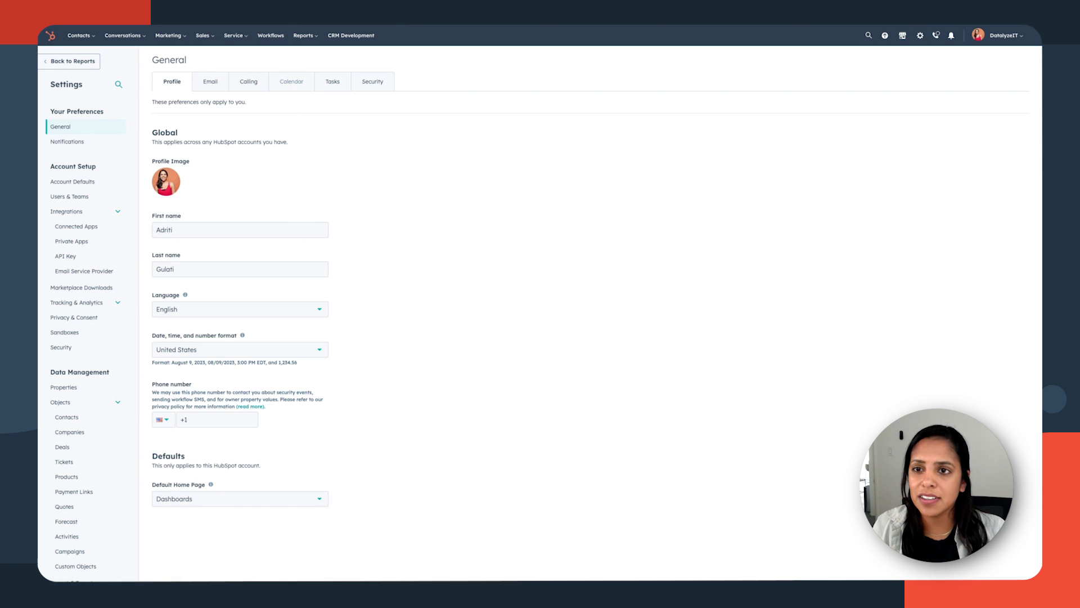
left_click(301, 87)
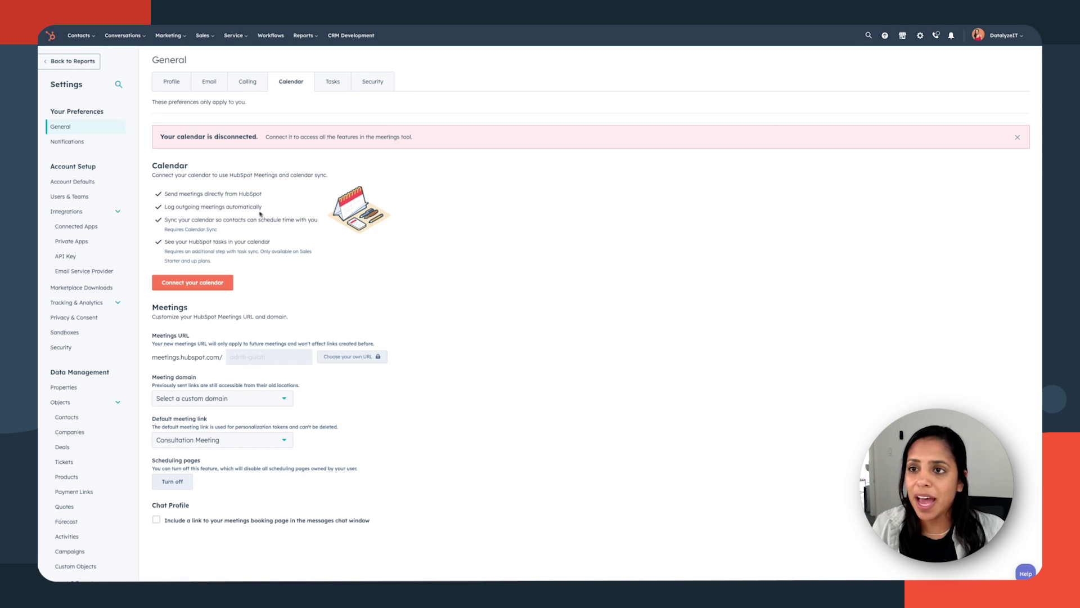
left_click(202, 36)
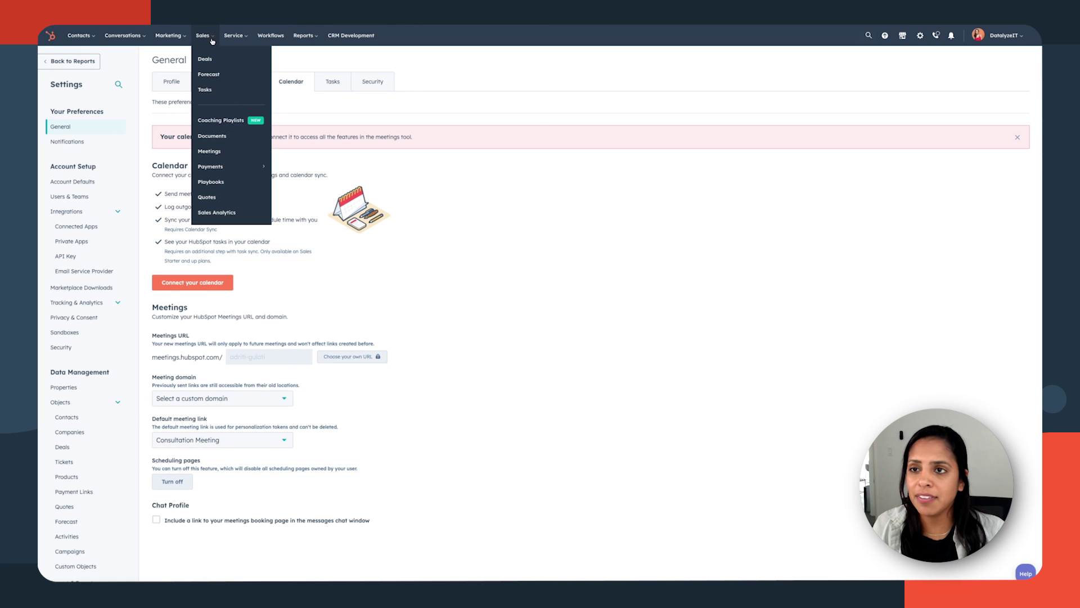
left_click(228, 151)
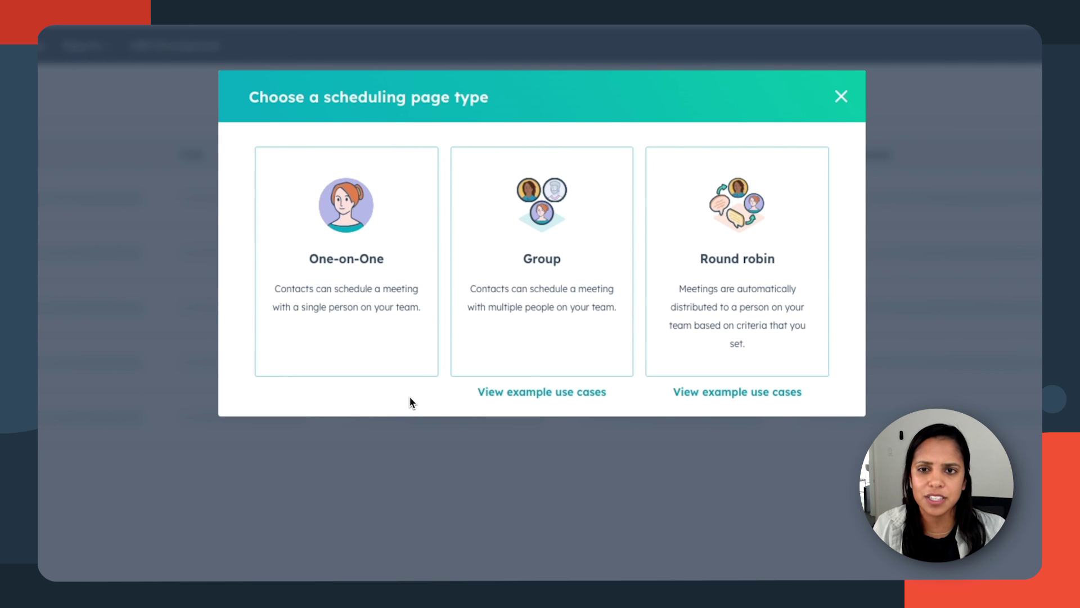
Choose the One-on-One type for the new scheduling page.
left_click(366, 294)
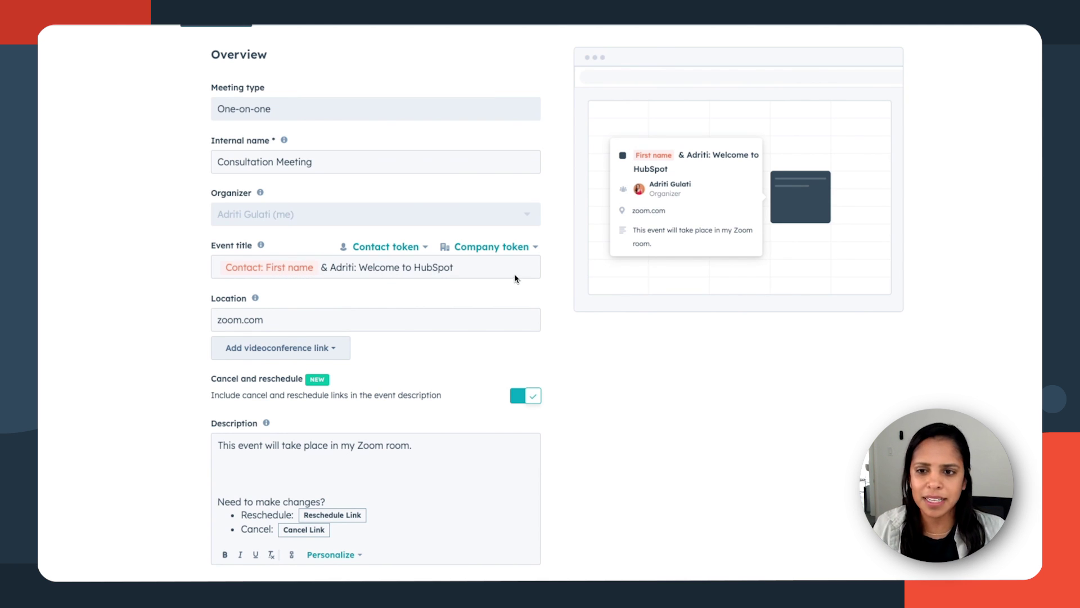
left_click(335, 353)
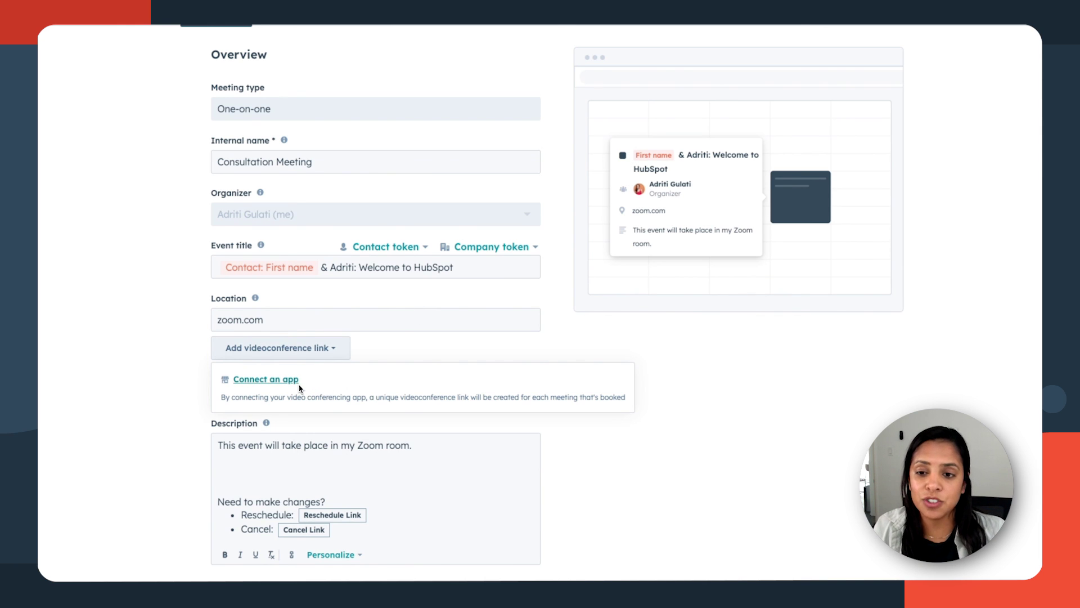
left_click(406, 357)
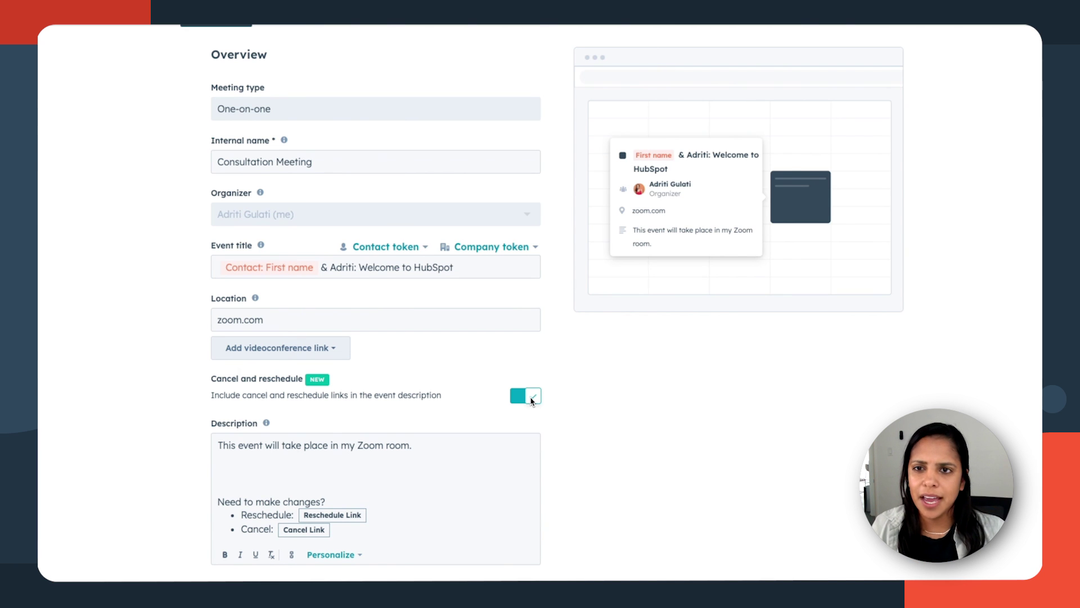
Set Mon–Fri availability to end at 5:00 PM and remove the Saturday 9:00–11:00 AM hours.
left_click(369, 93)
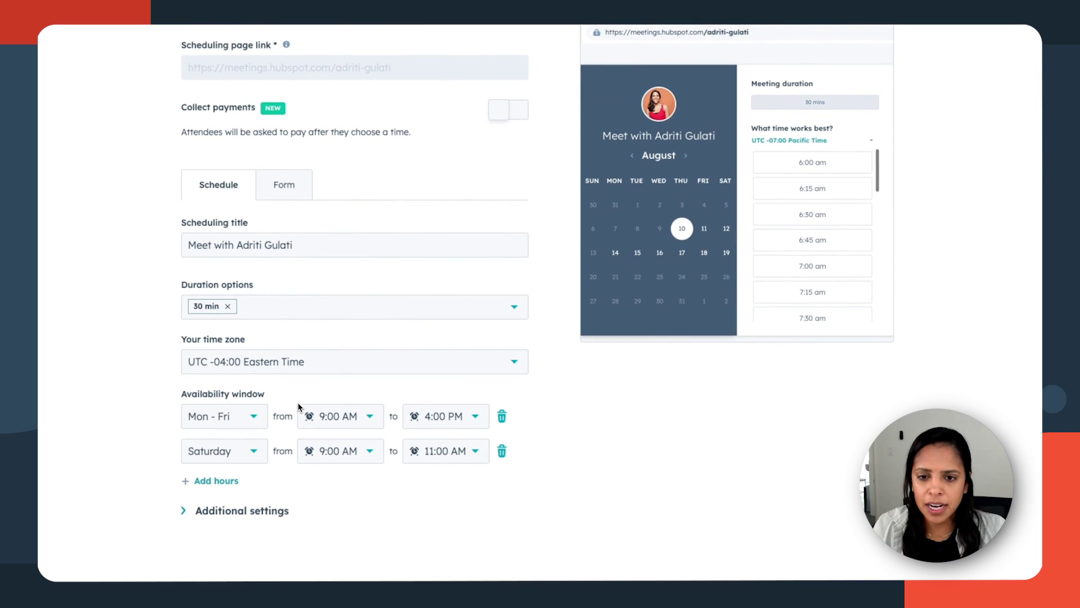
left_click(475, 423)
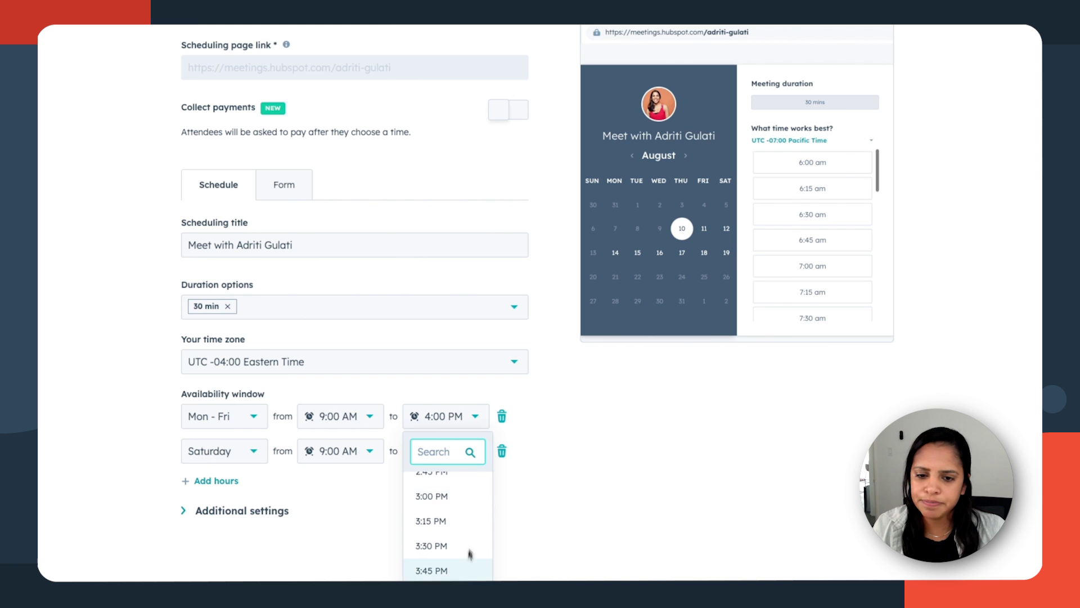
scroll(470, 554, "down", 5)
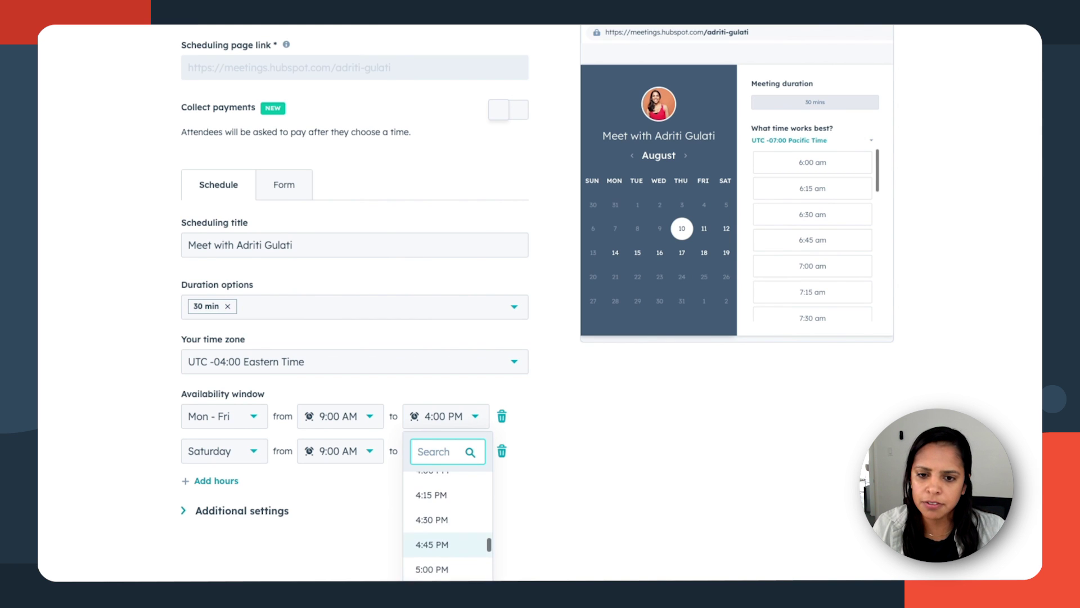
left_click(461, 576)
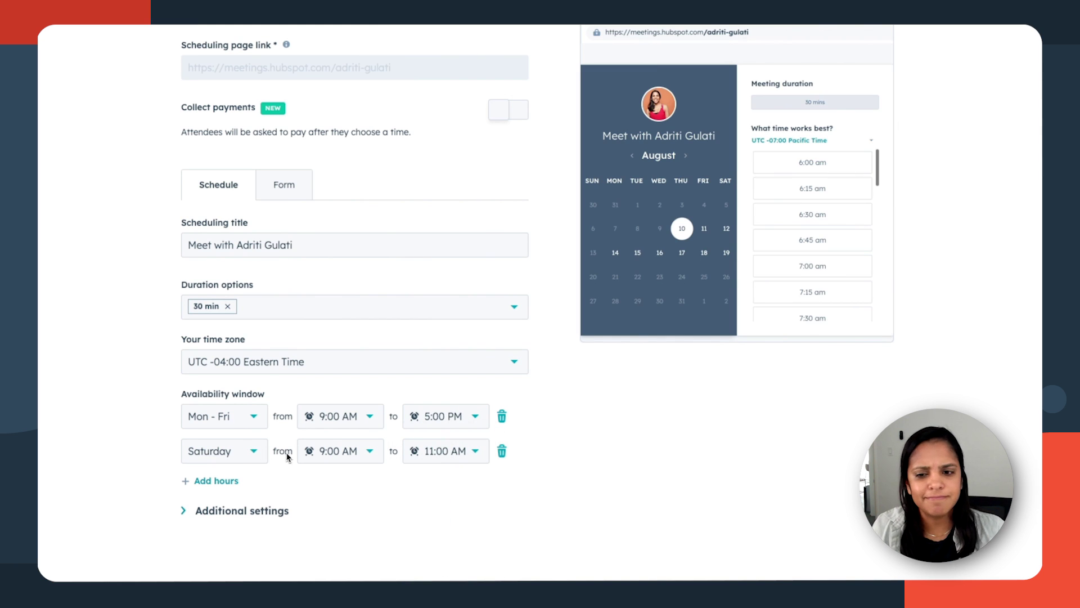
left_click(502, 451)
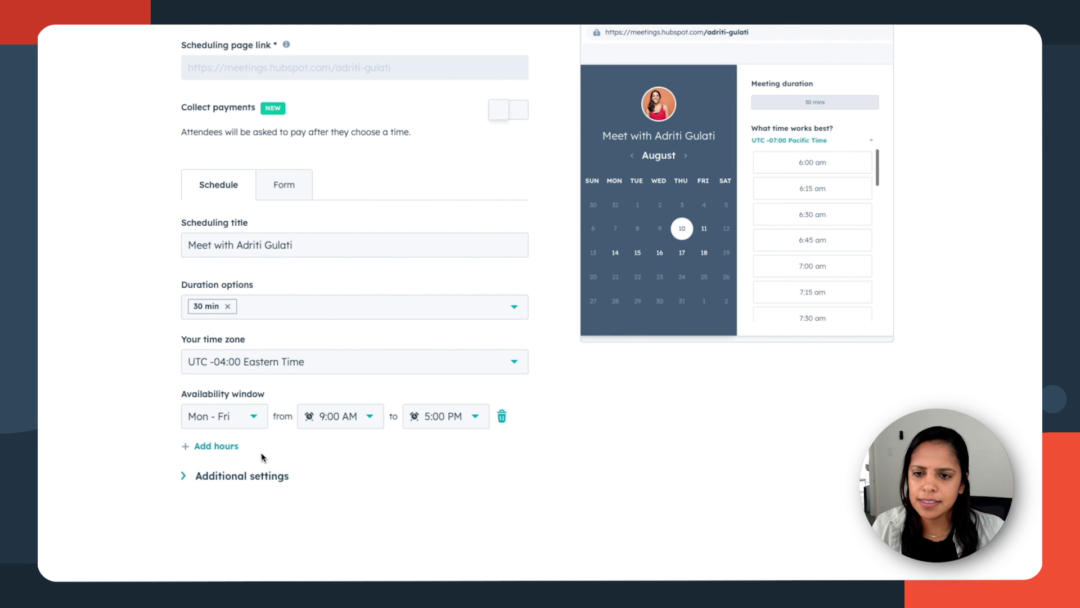
Set the schedule's time zone to UTC -07:00 Pacific Time.
left_click(316, 373)
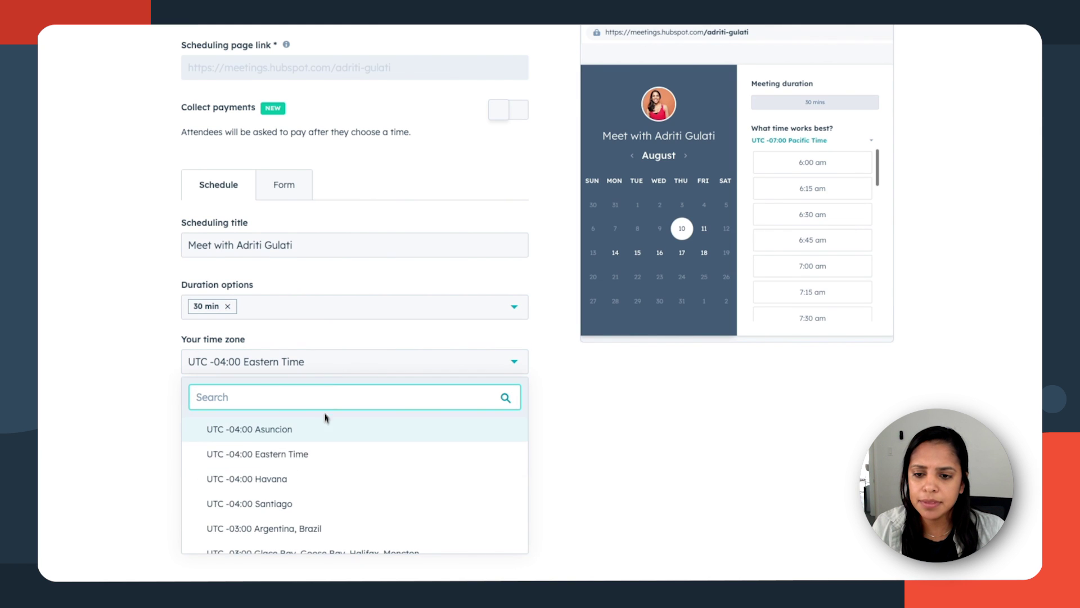
type("pacific")
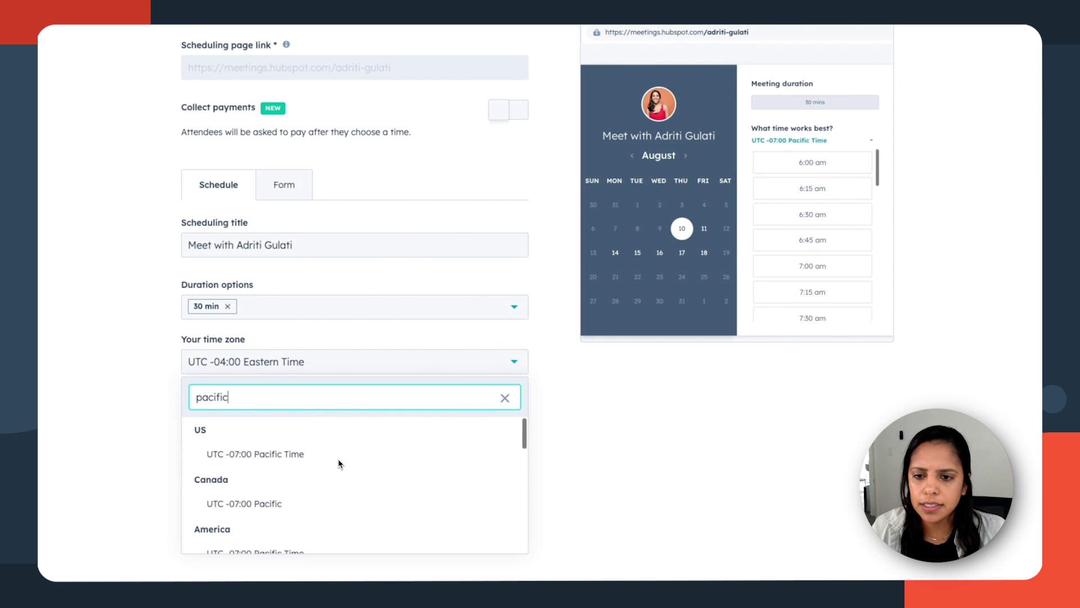
left_click(307, 458)
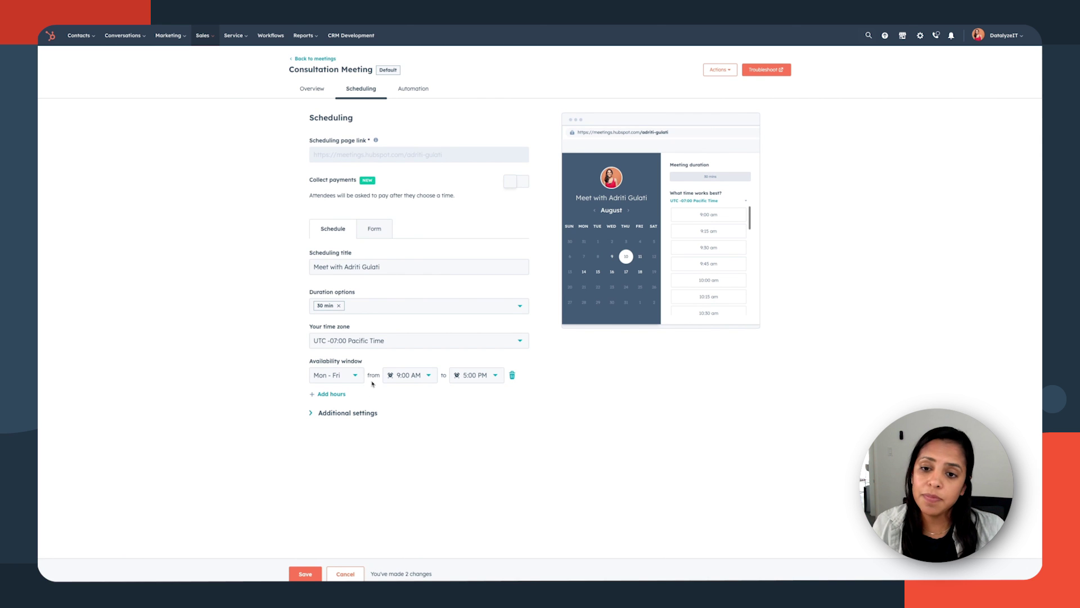
left_click(368, 413)
Keep the booking range at This week and next week.
scroll(268, 440, "down", 2)
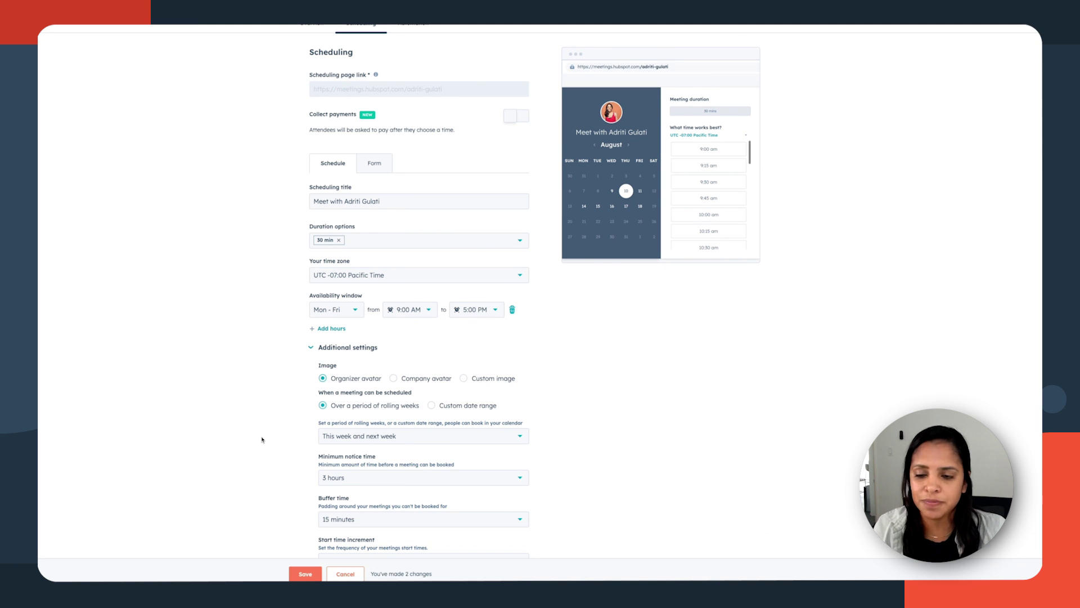
scroll(261, 440, "down", 1)
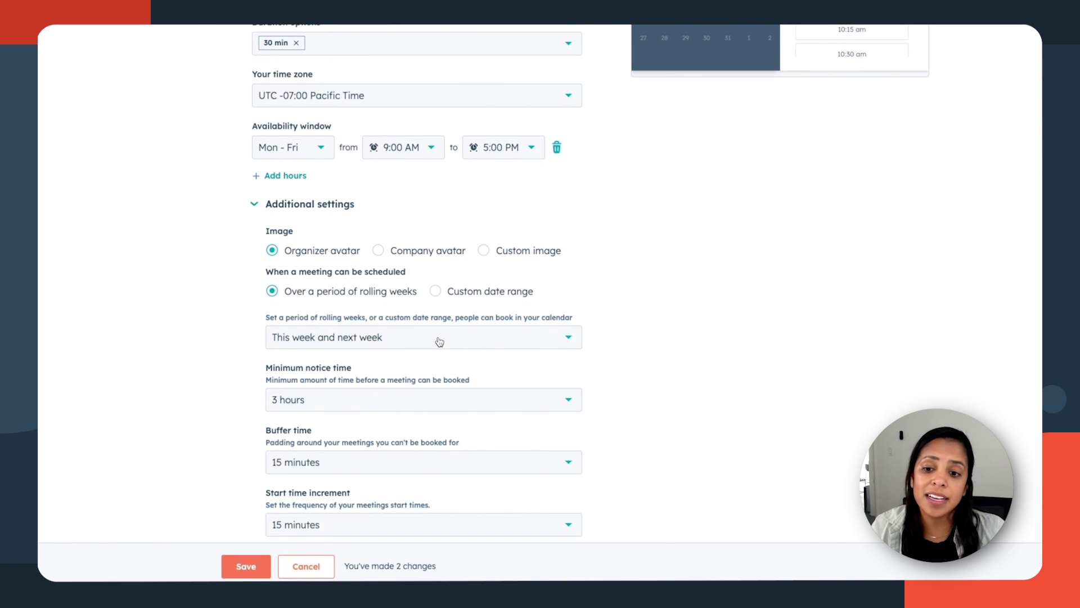
left_click(439, 341)
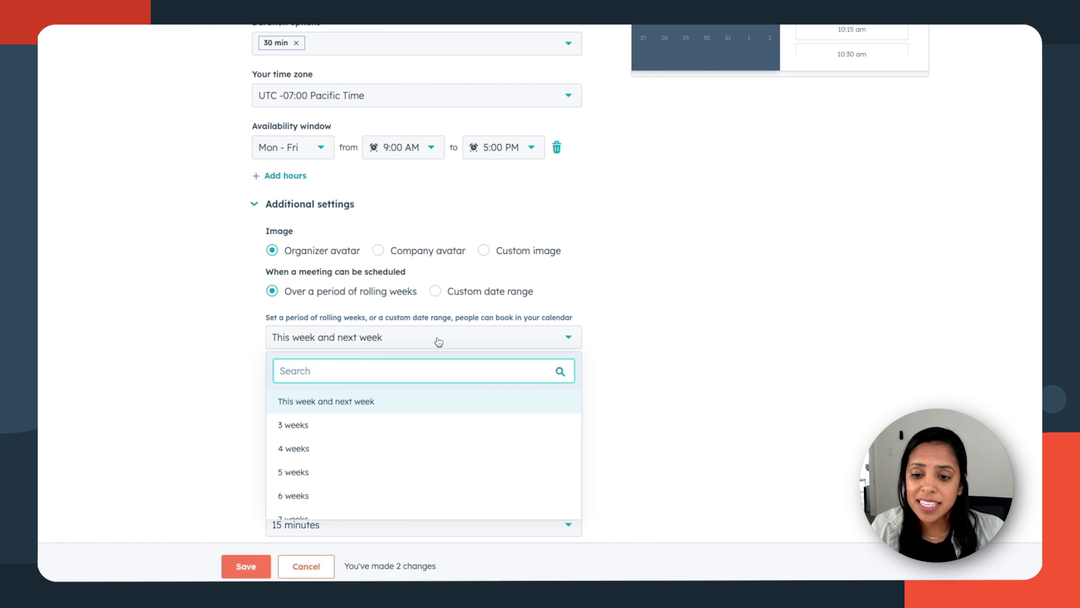
left_click(413, 411)
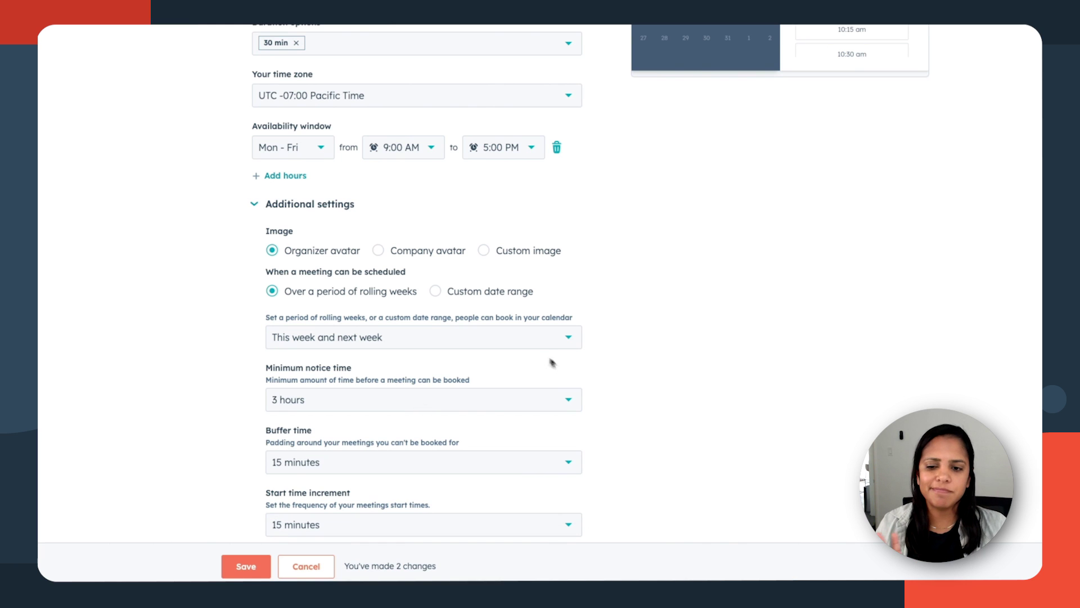
Change the minimum notice time to 4 hours and save the scheduling settings.
scroll(664, 360, "down", 2)
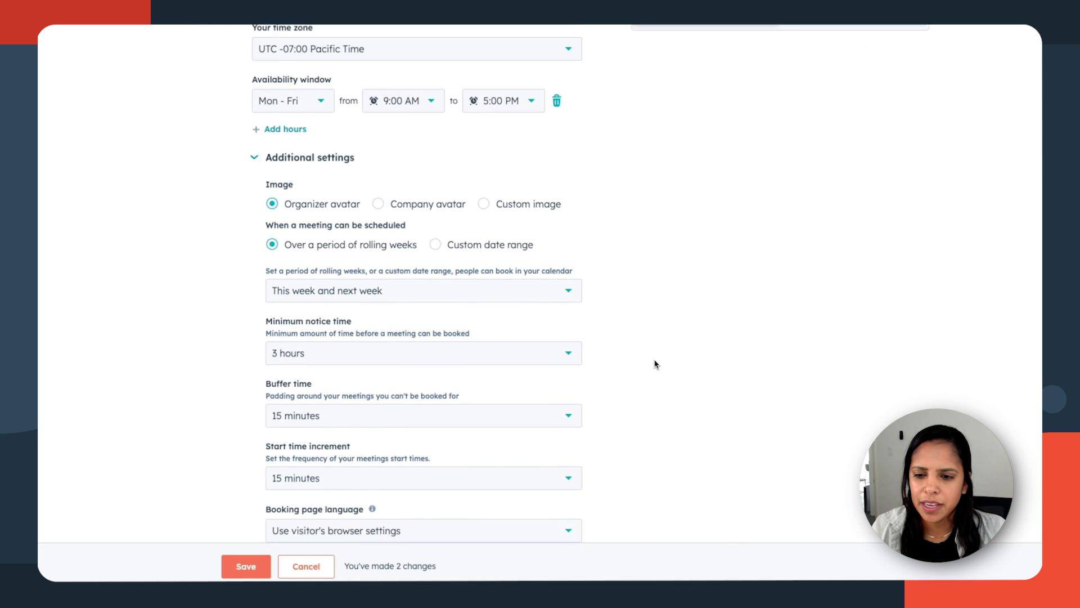
left_click(569, 316)
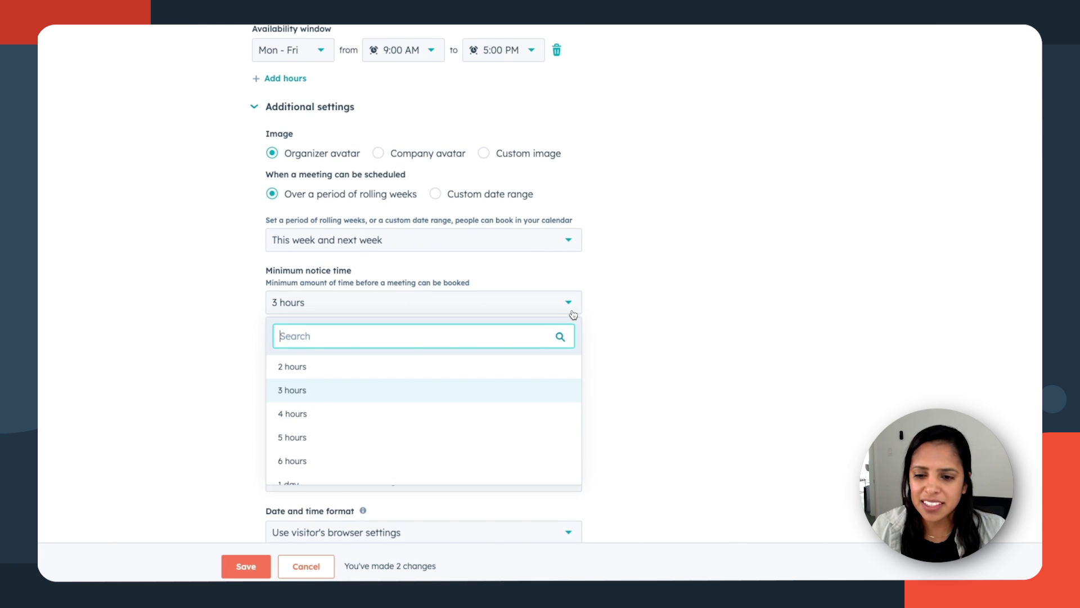
scroll(544, 368, "up", 1)
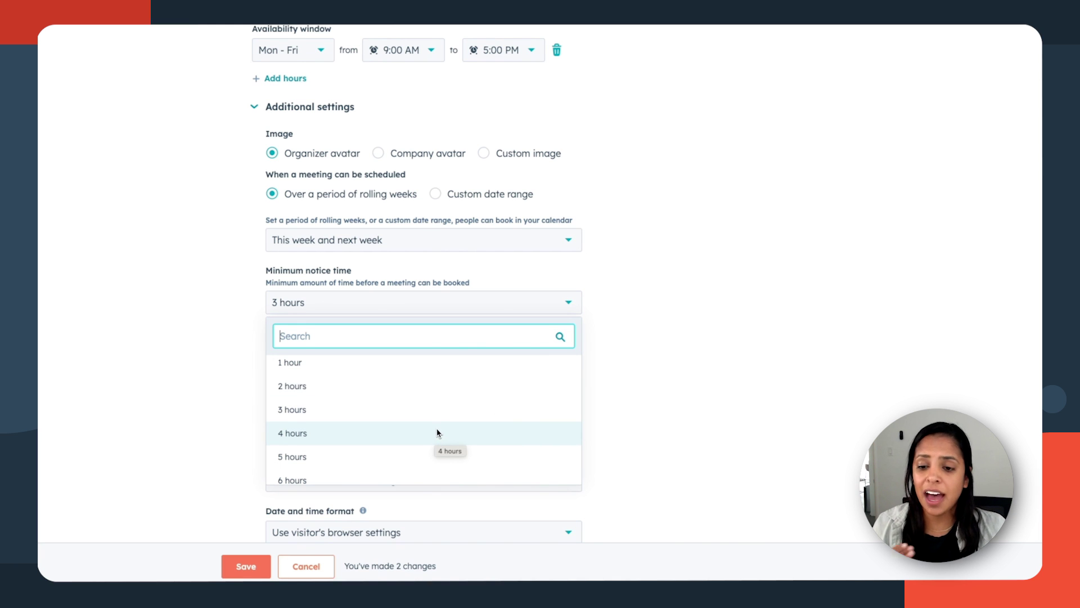
left_click(434, 433)
scroll(613, 422, "down", 2)
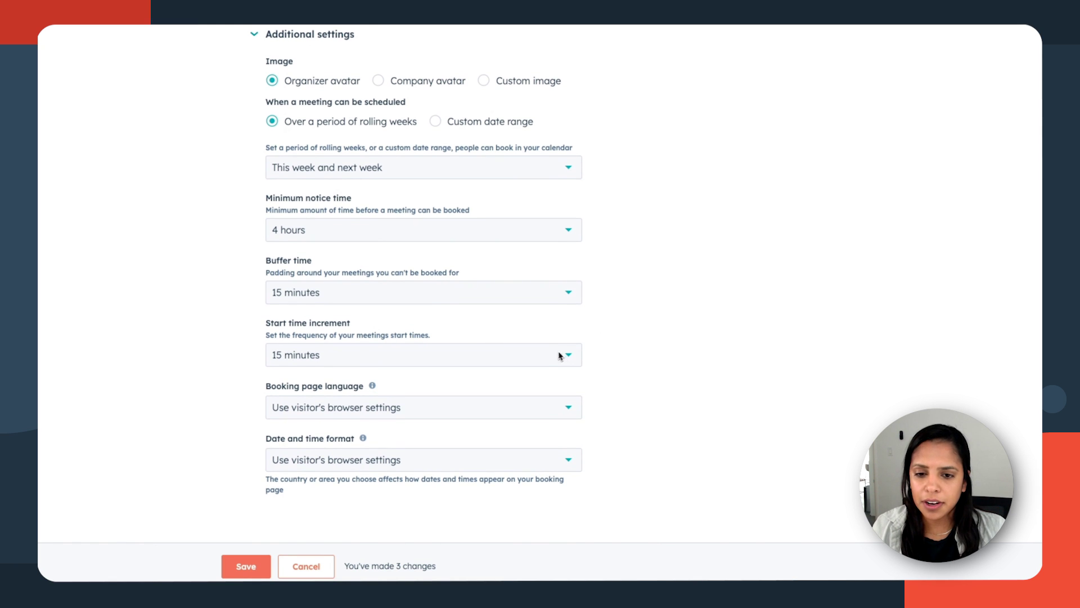
scroll(540, 356, "up", 1)
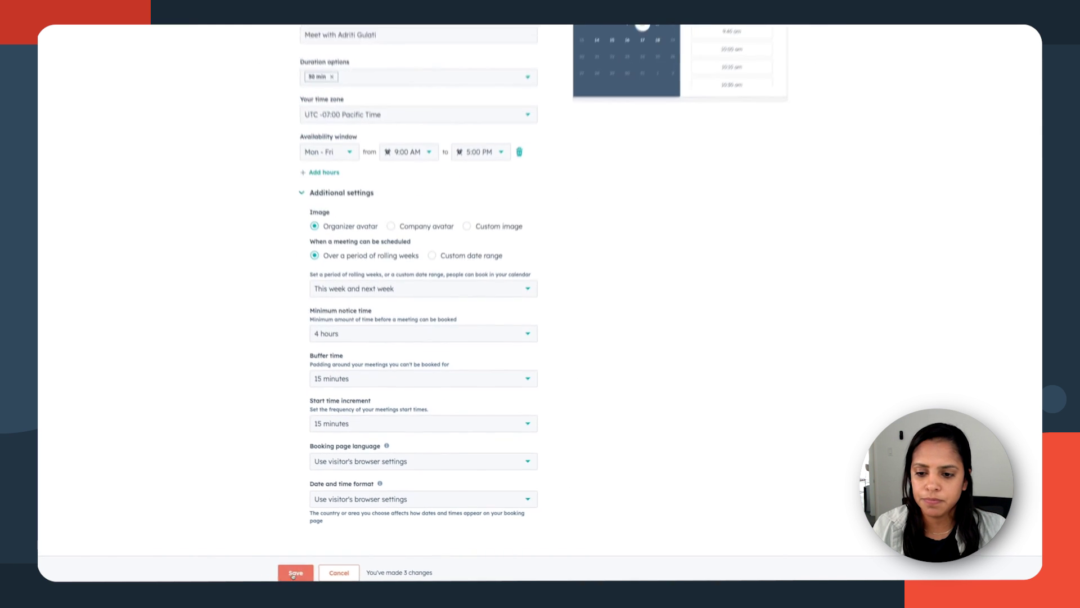
left_click(295, 573)
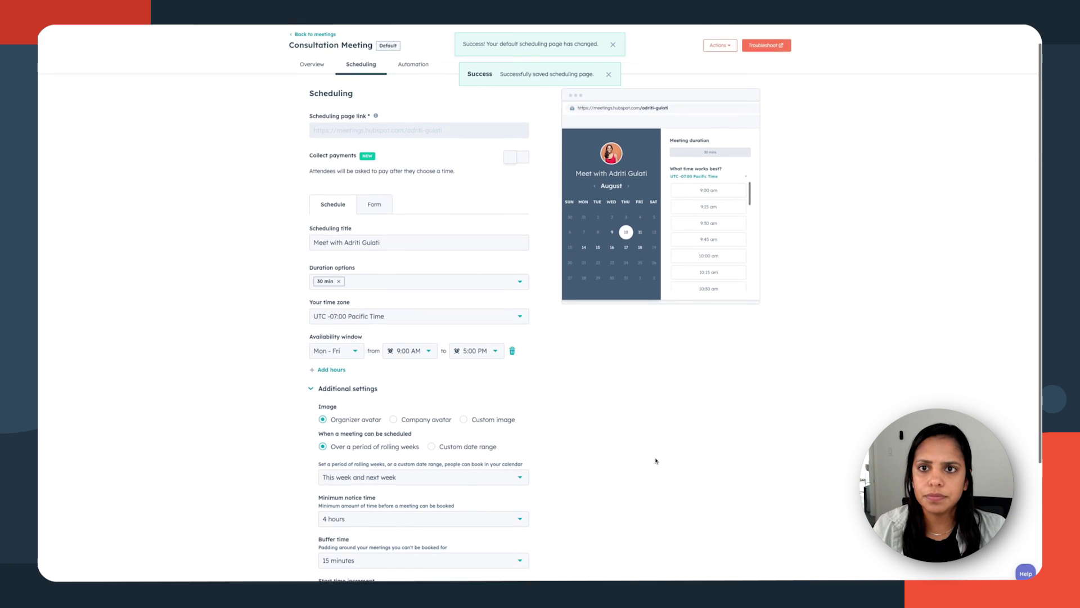
Set the pre-meeting reminder email to go 1 hour before the meeting.
left_click(413, 64)
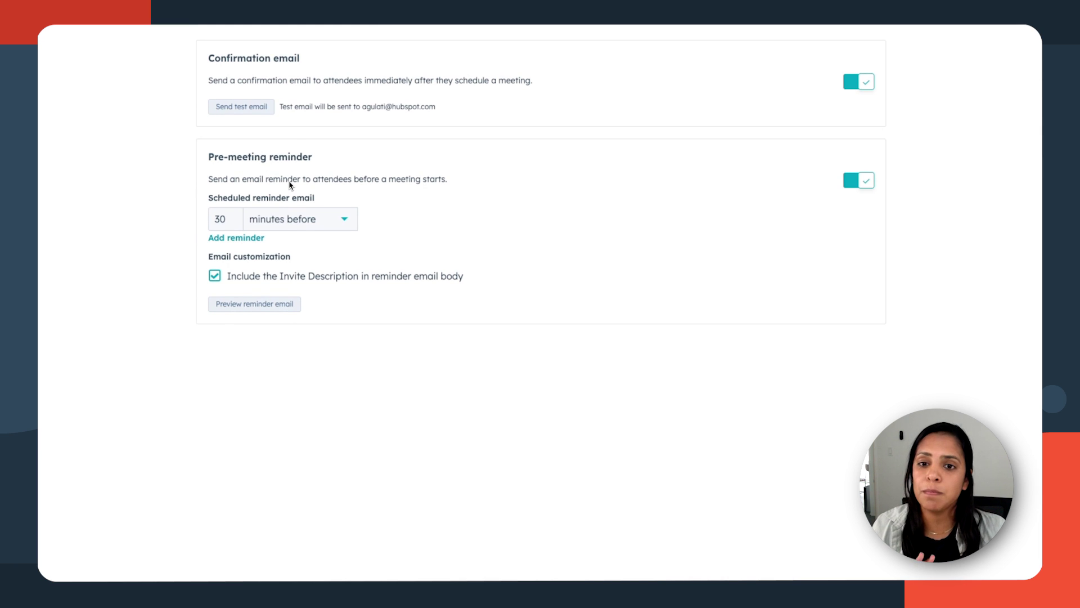
left_click(230, 219)
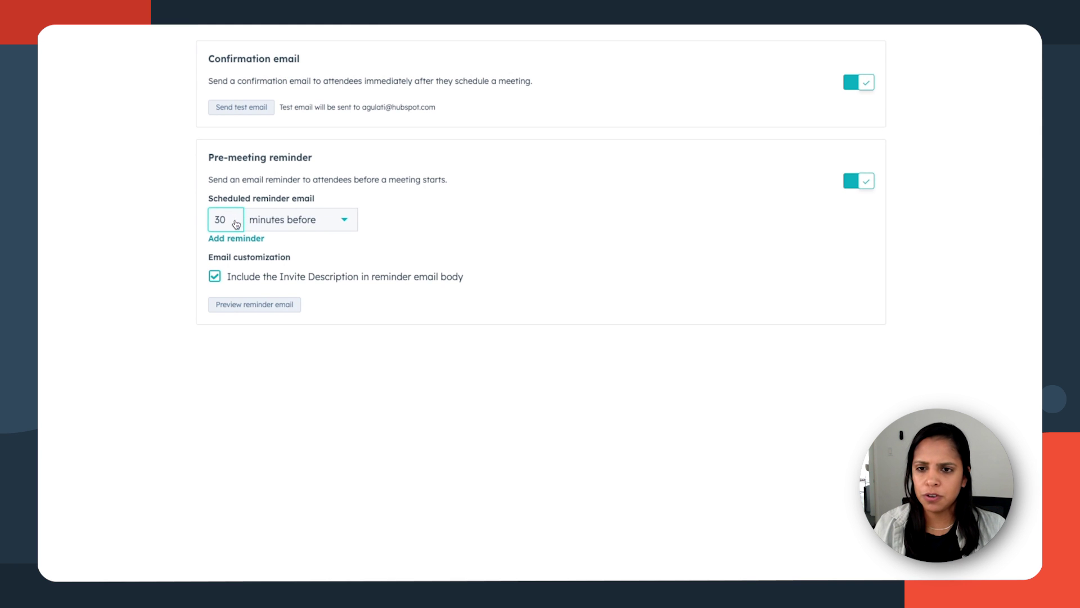
left_click(278, 220)
left_click(292, 294)
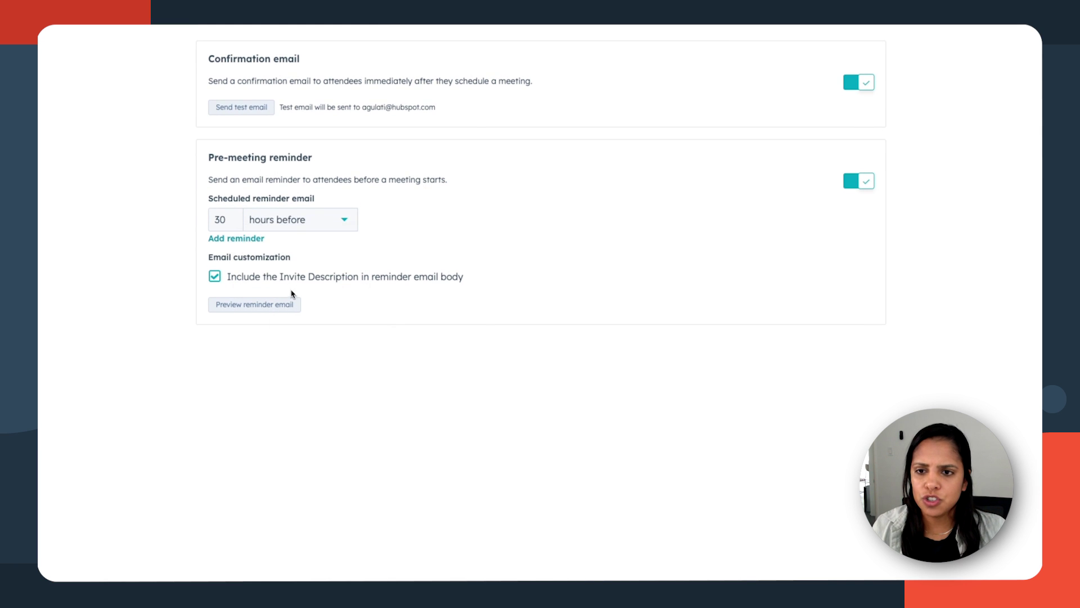
double_click(220, 220)
type("1")
Keep the Invite Description included in the reminder and preview the reminder email.
left_click(443, 272)
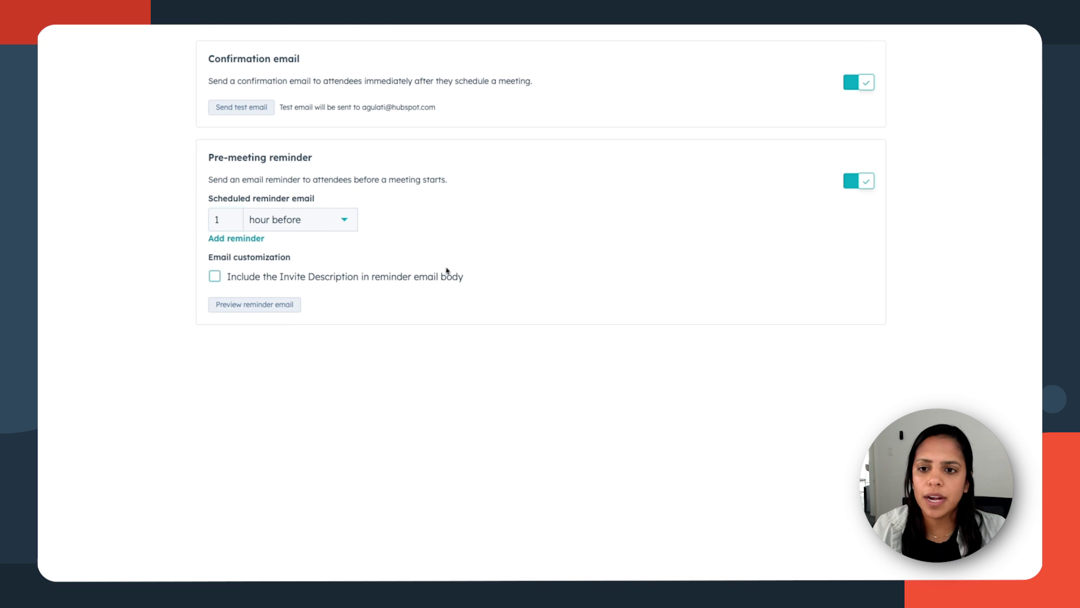
left_click(215, 276)
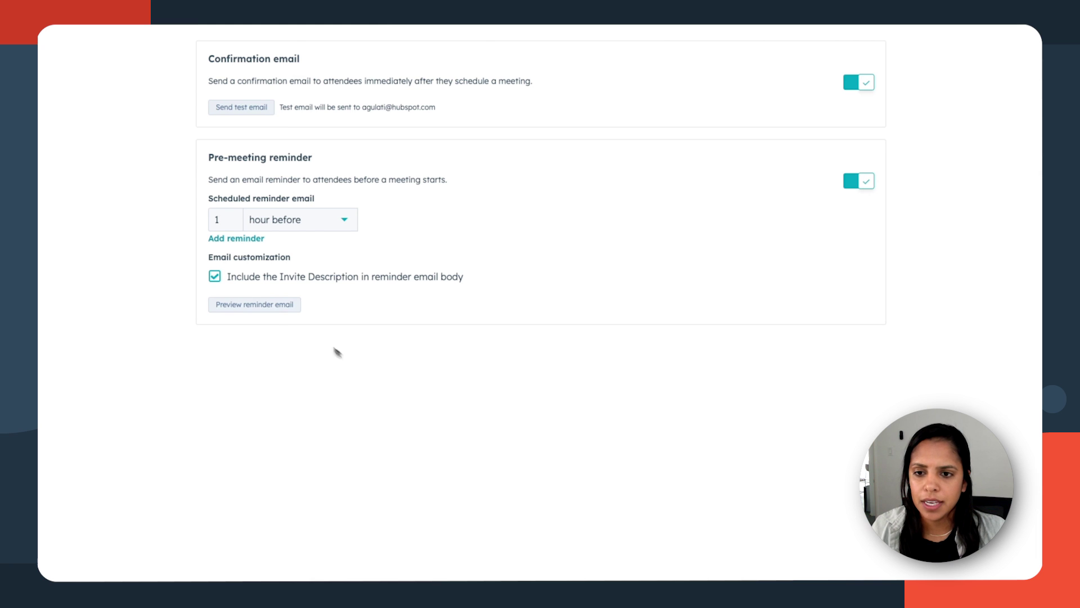
left_click(282, 306)
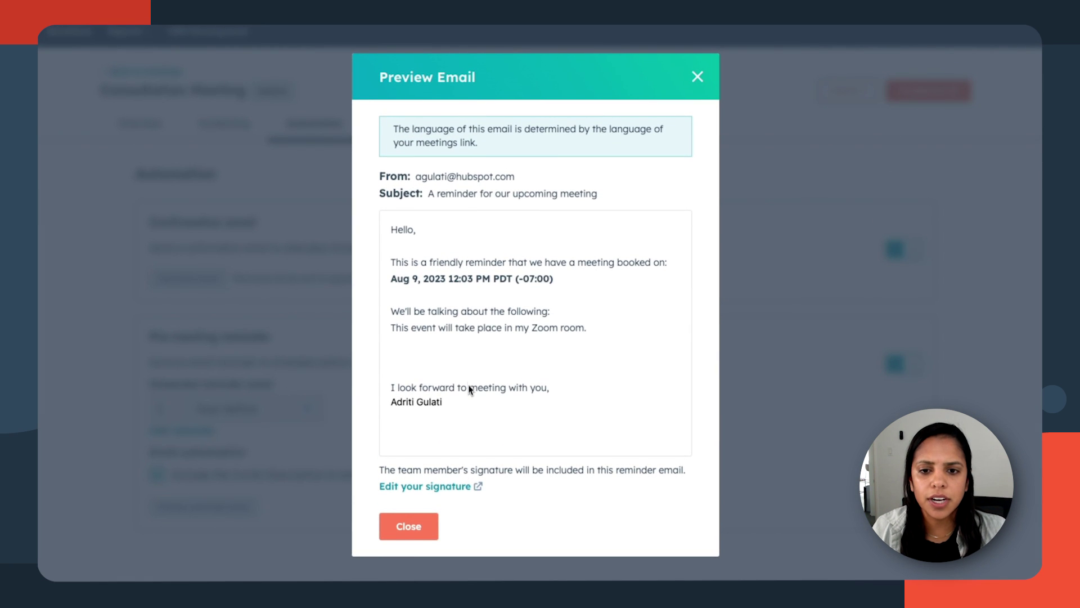
left_click(420, 532)
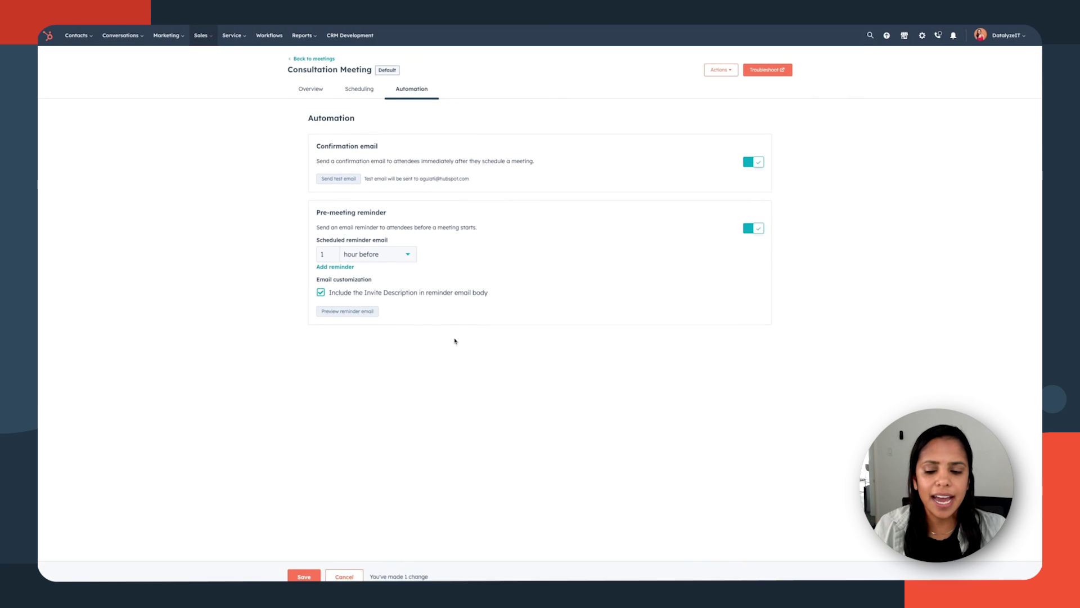
Save the reminder change and select the Consultation Meeting's embed widget code for copying.
left_click(304, 576)
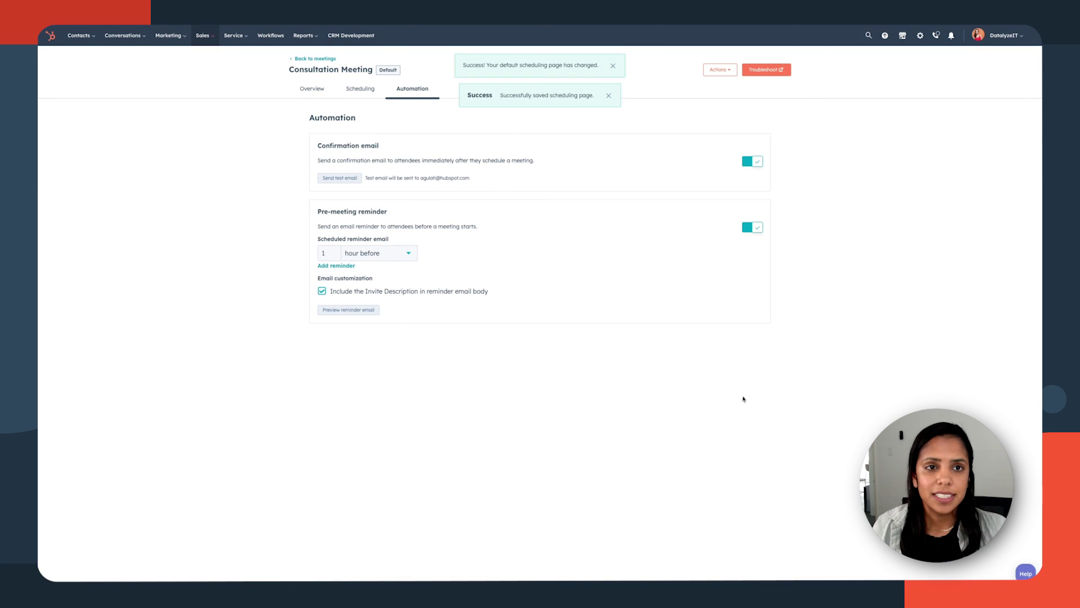
left_click(720, 70)
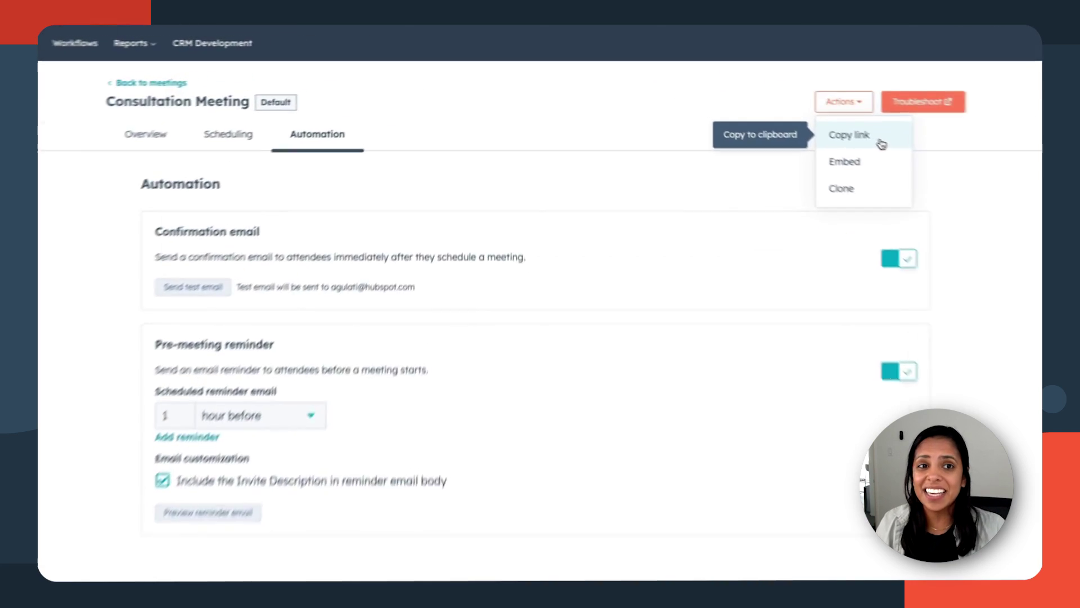
left_click(731, 104)
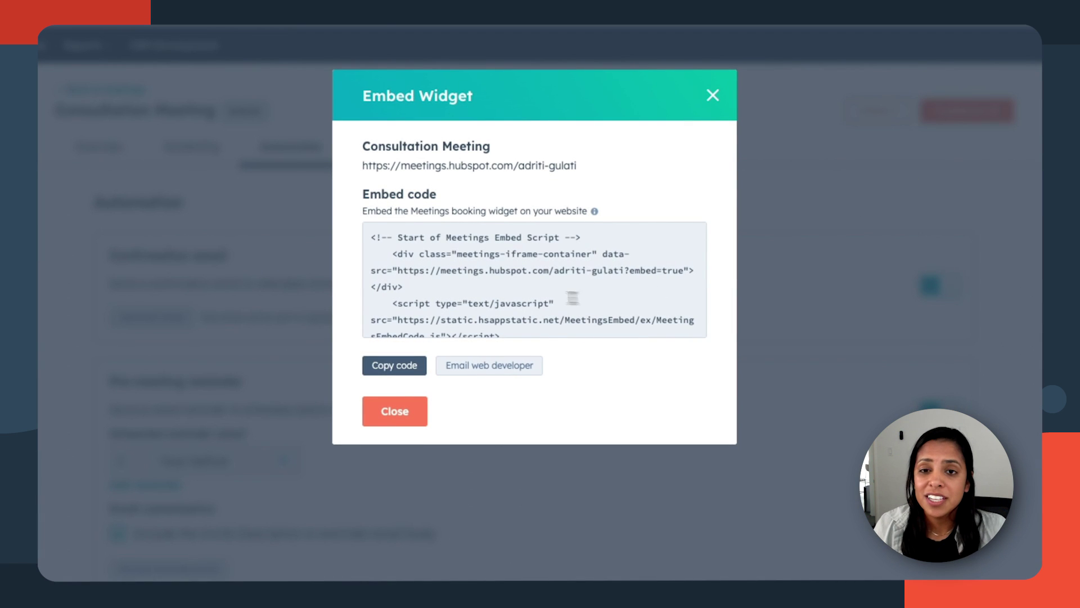
left_click(373, 237)
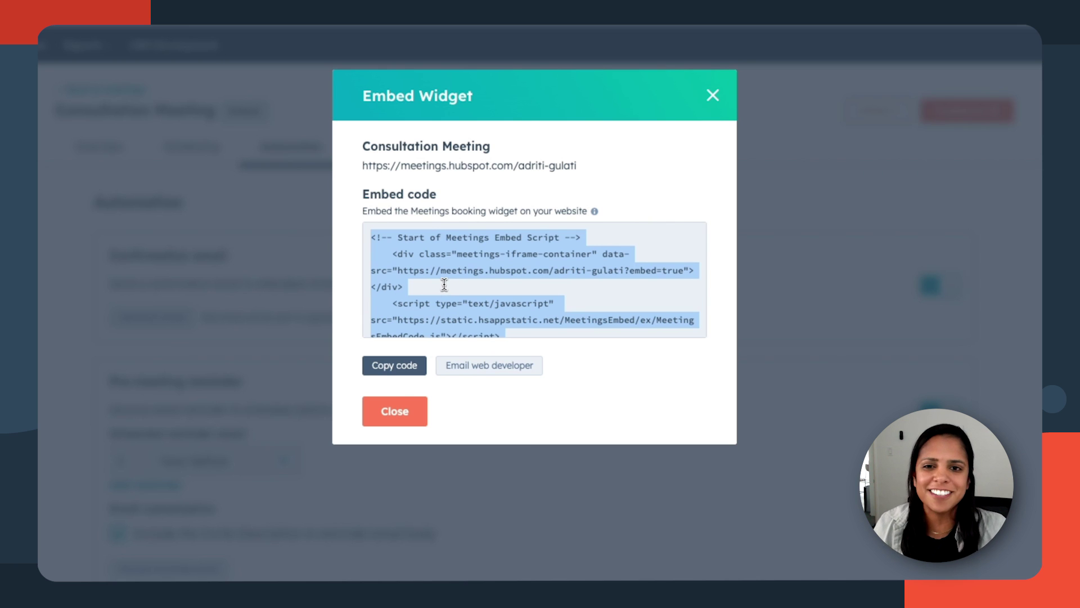
left_click(401, 414)
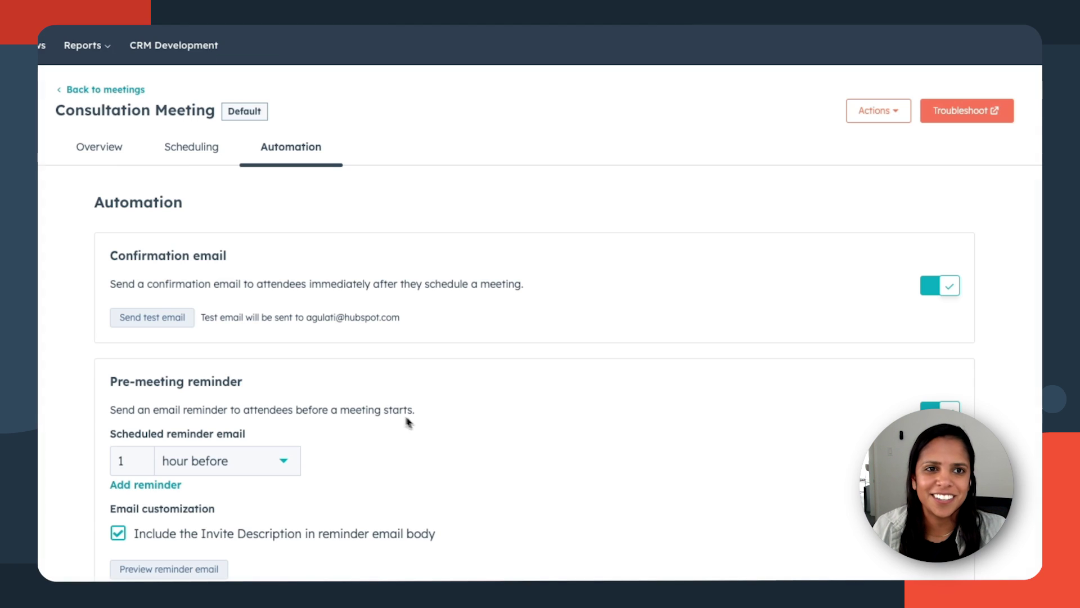
left_click(901, 112)
Copy the scheduling page link and view Thursday, August 10 time slots on the booking page.
left_click(884, 144)
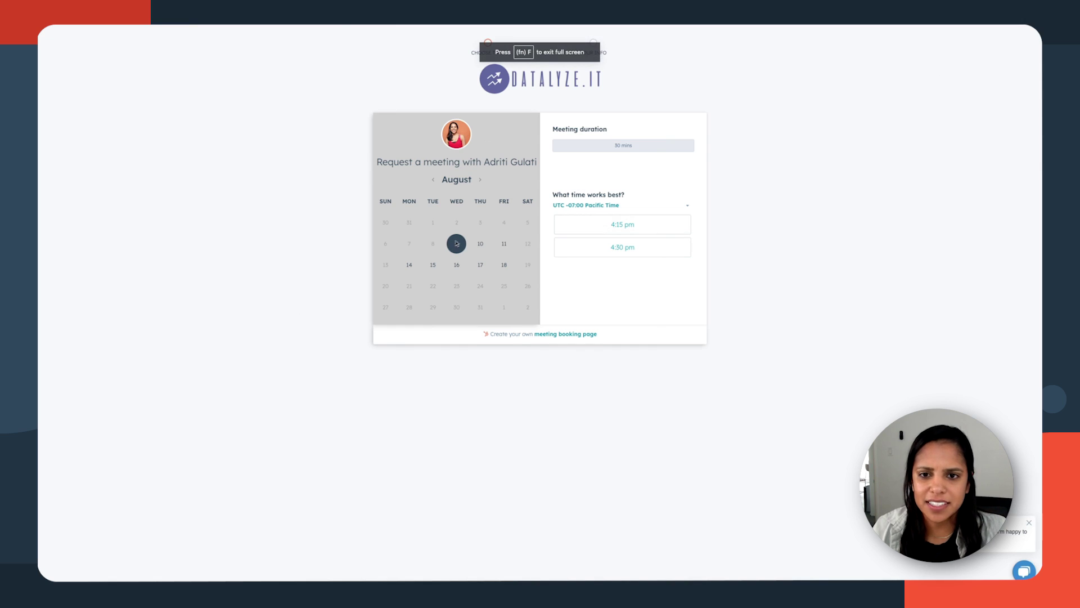
left_click(480, 243)
scroll(586, 267, "down", 1)
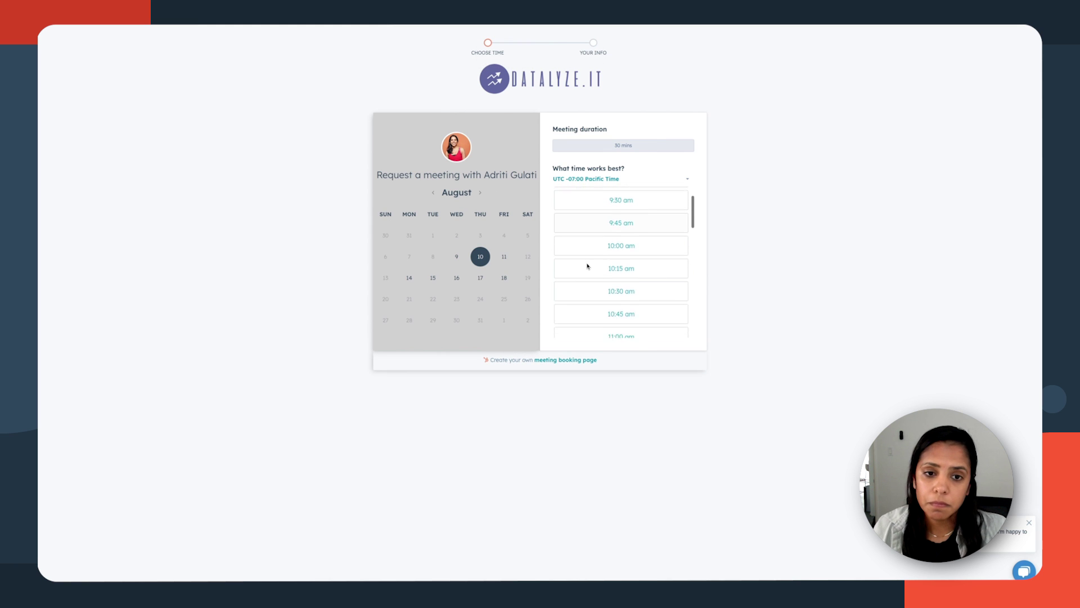
scroll(588, 266, "down", 1)
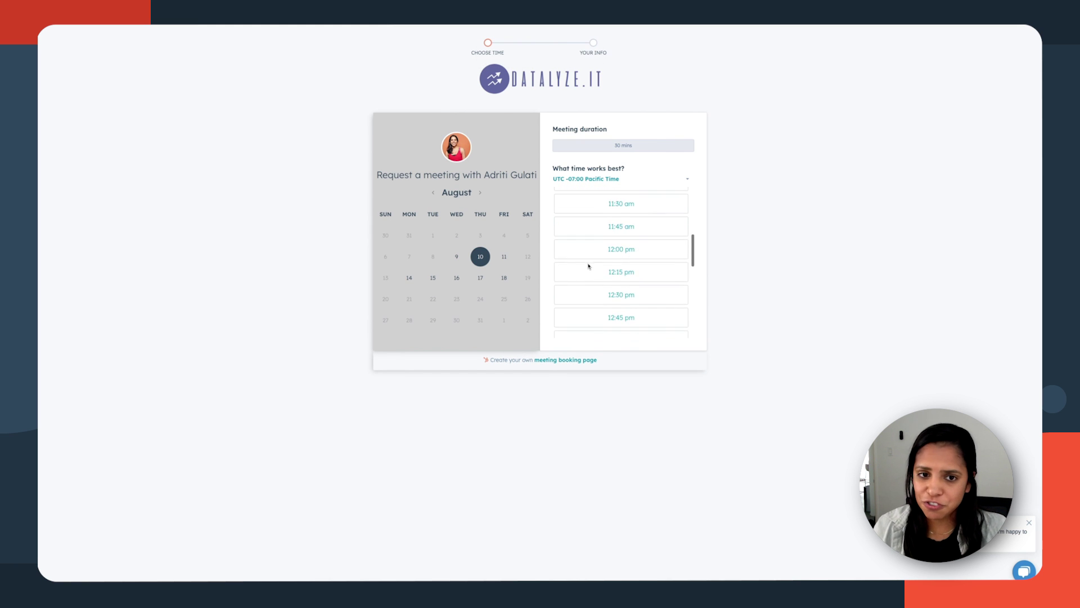